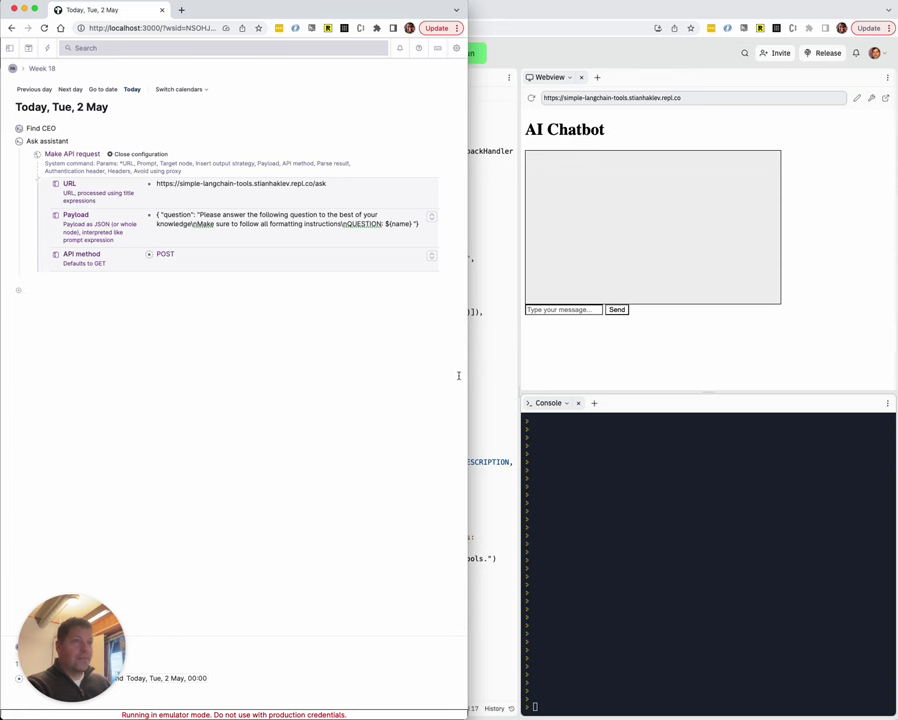
- Review the agent's main.py in Replit: the Flask app, GPT-4 memory agent, tools and /ask route
left_click(518, 338)
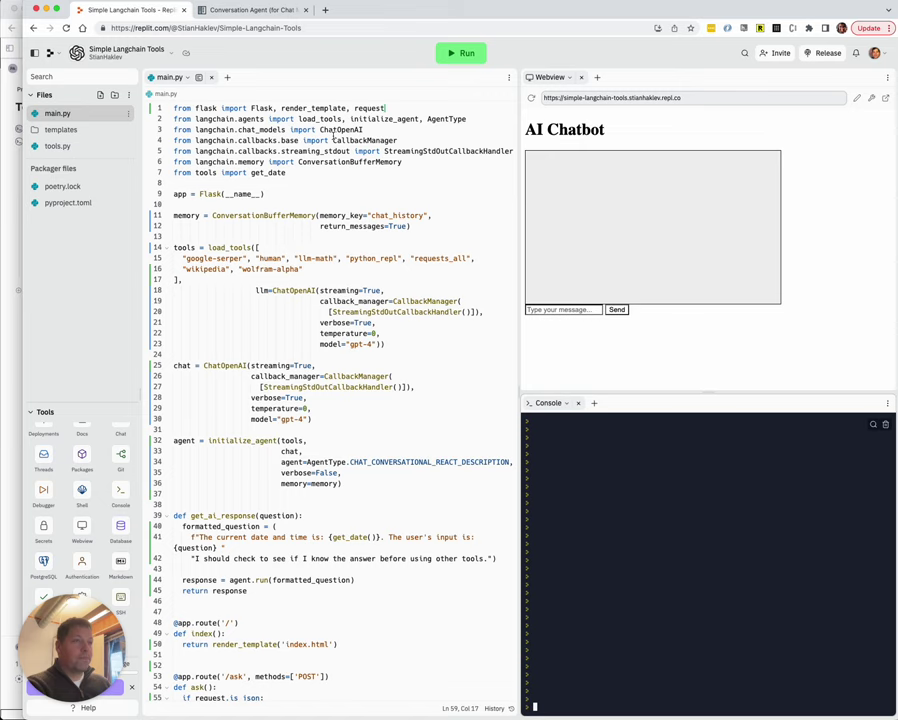
scroll(333, 135, "down", 5)
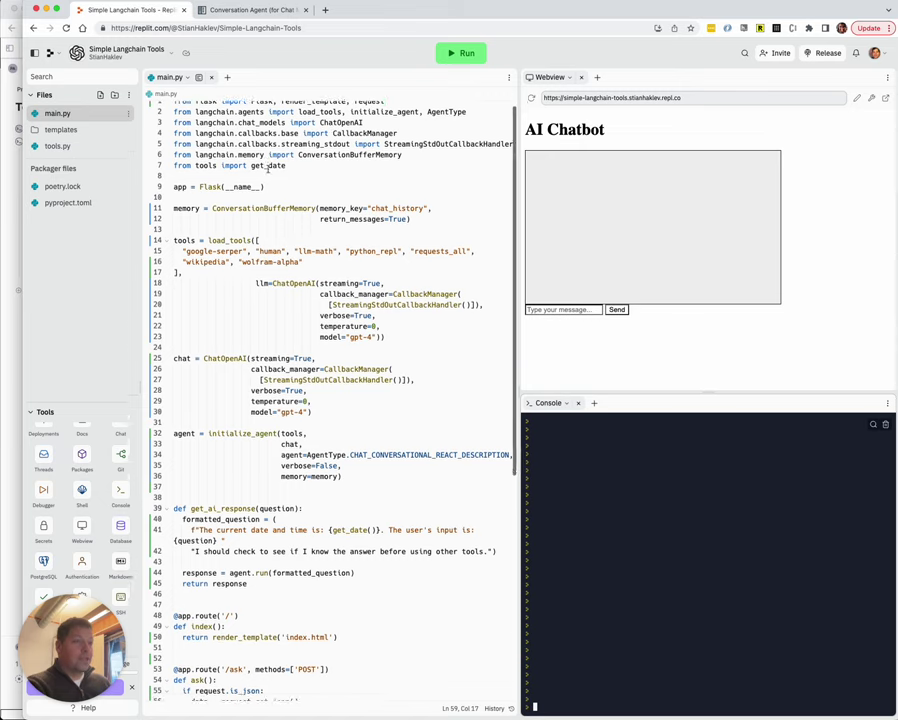
scroll(268, 172, "up", 5)
scroll(268, 172, "down", 4)
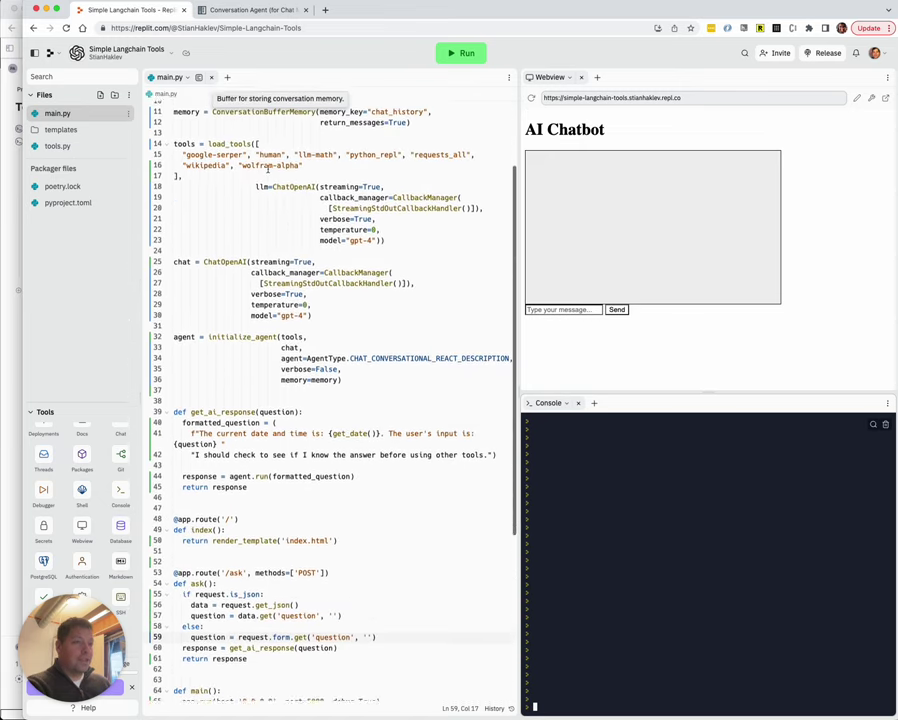
scroll(209, 148, "up", 4)
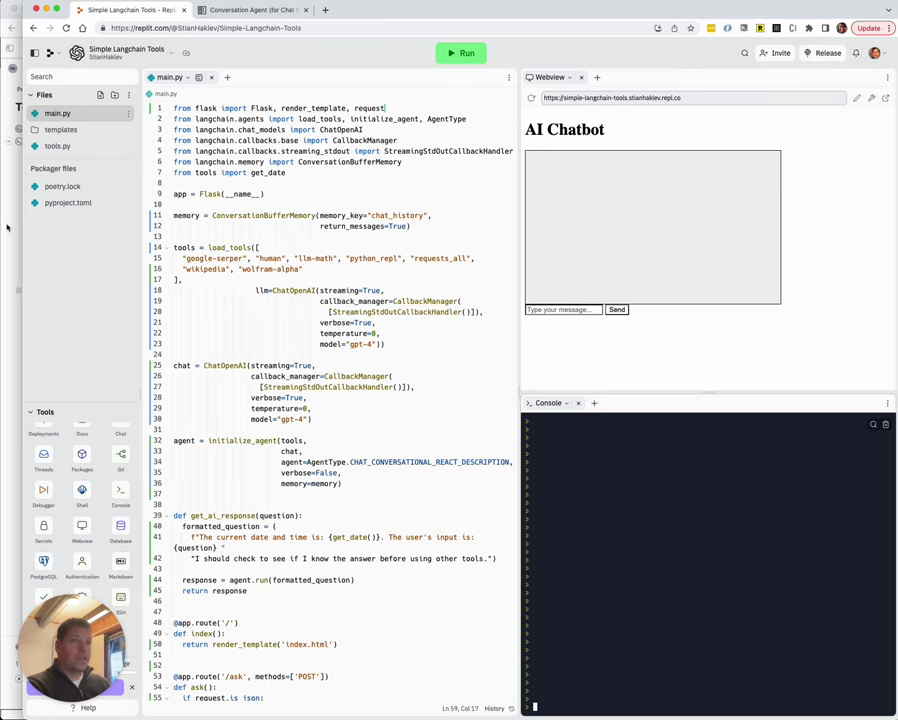
- Switch back to the Tana day page and start a new node below the Ask assistant command
left_click(5, 159)
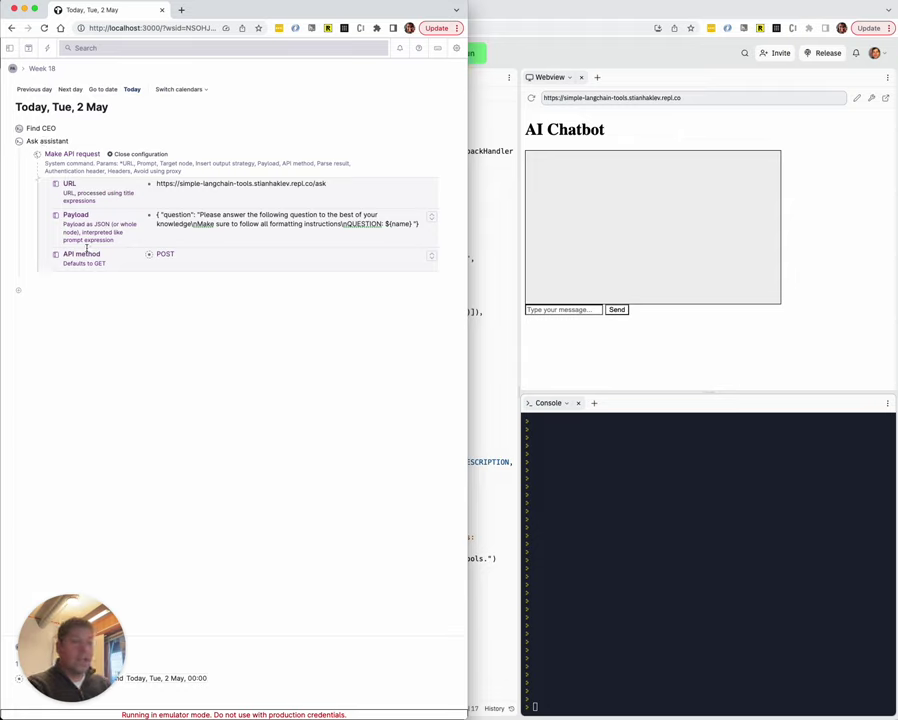
left_click(60, 288)
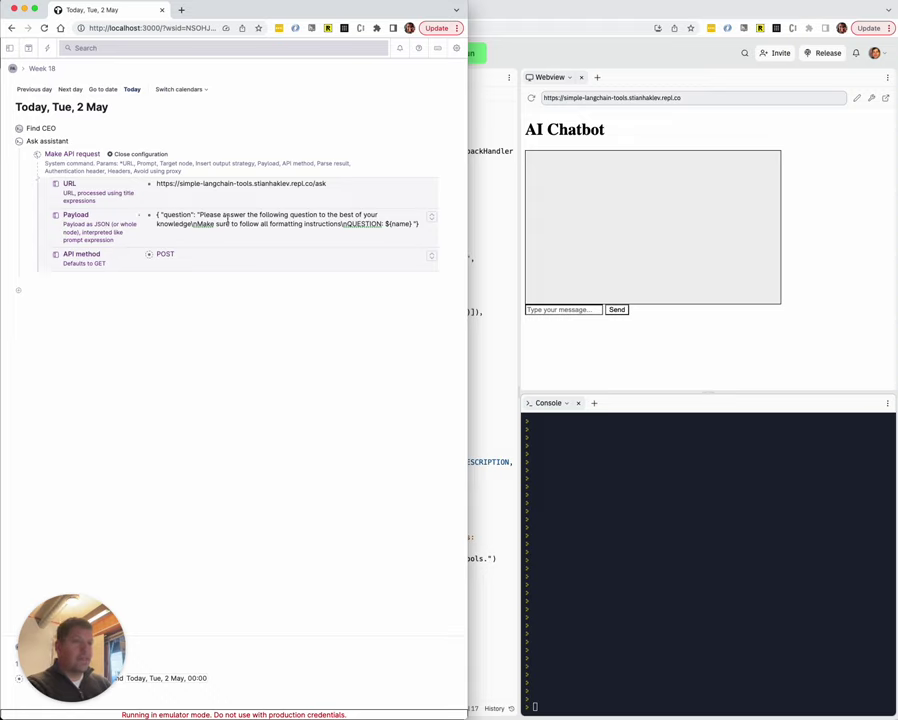
left_click(60, 291)
- Write a request for PKM apps like Tana or Logseq as a Markdown table and run Ask assistant
type("Ma")
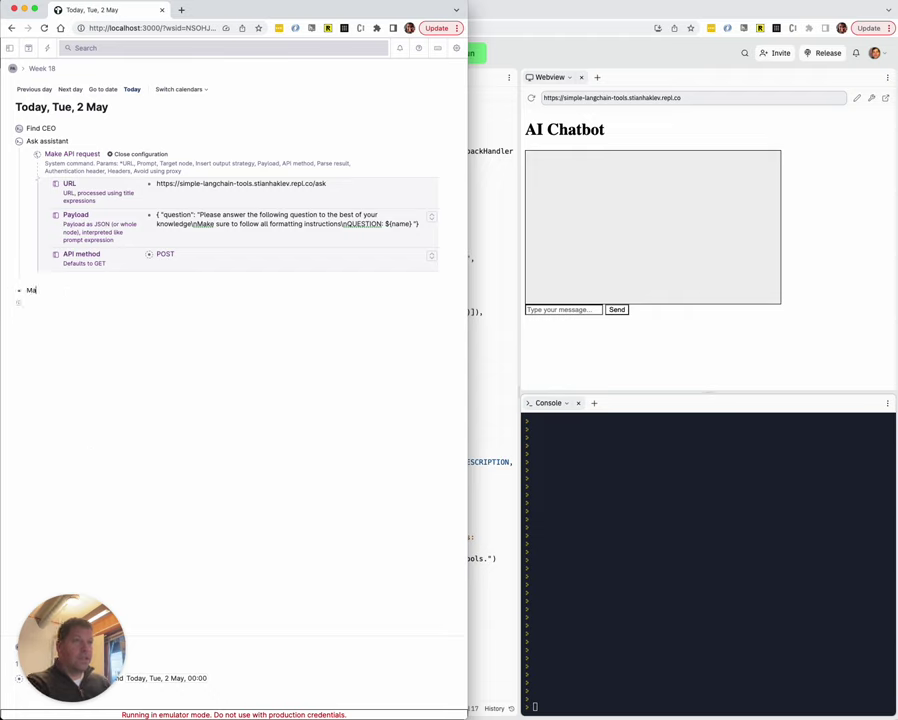
type("ke a")
key("shift+super+Left")
type("Find")
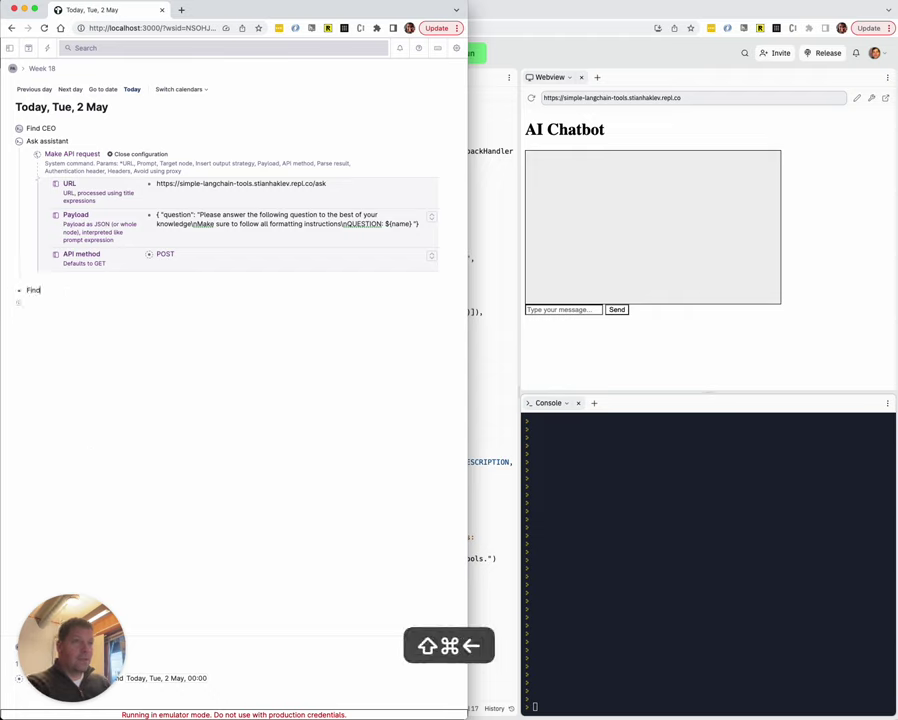
type(" a ")
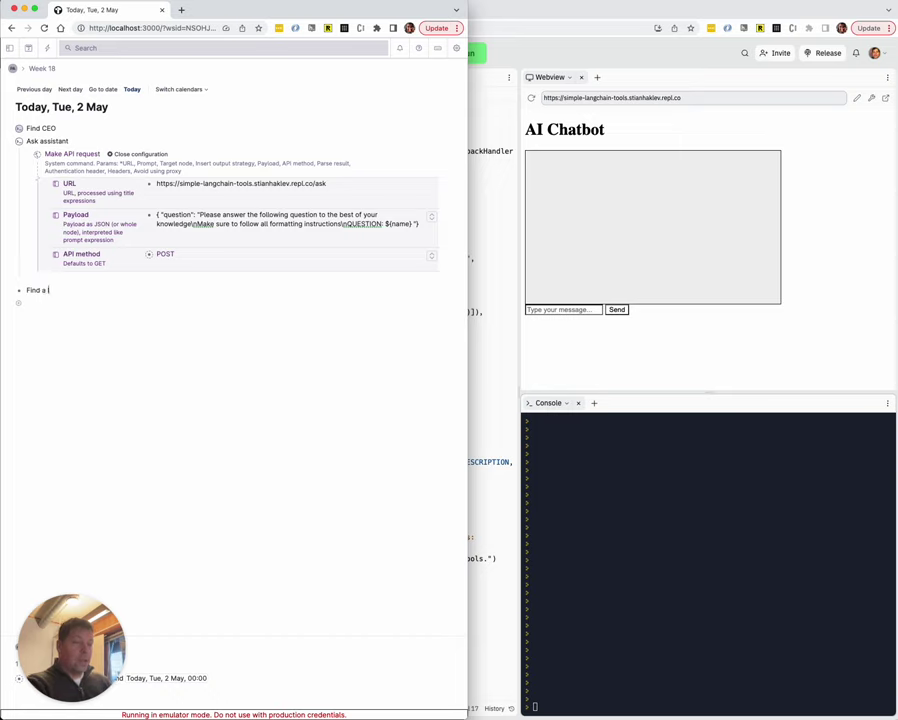
type("list of PKM apps like Tana c")
type("r Logs")
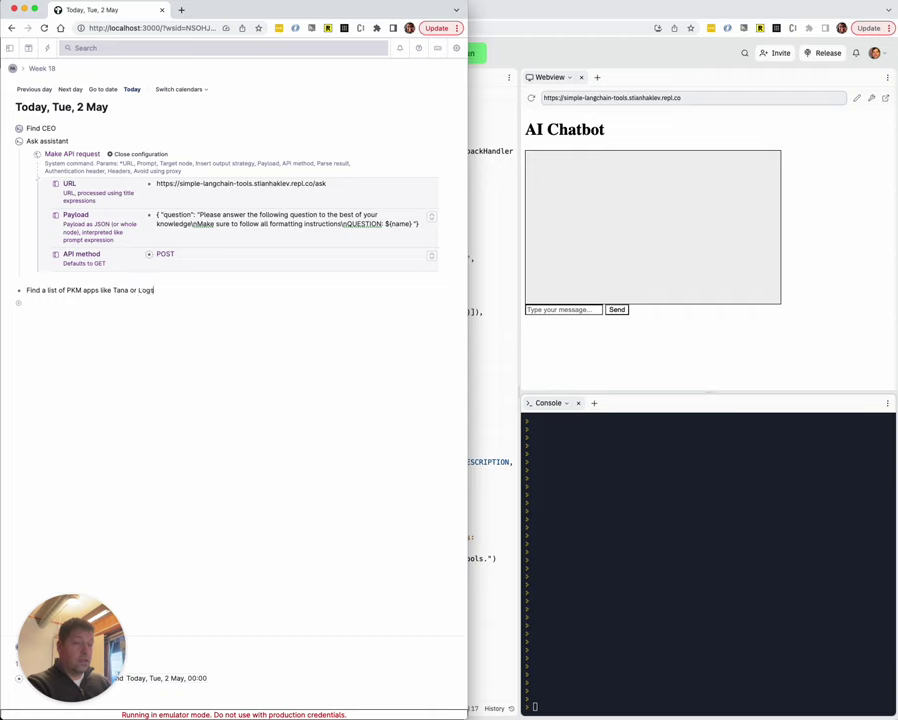
type("eq, return as AMarkdown tab")
key("super+k")
type("as")
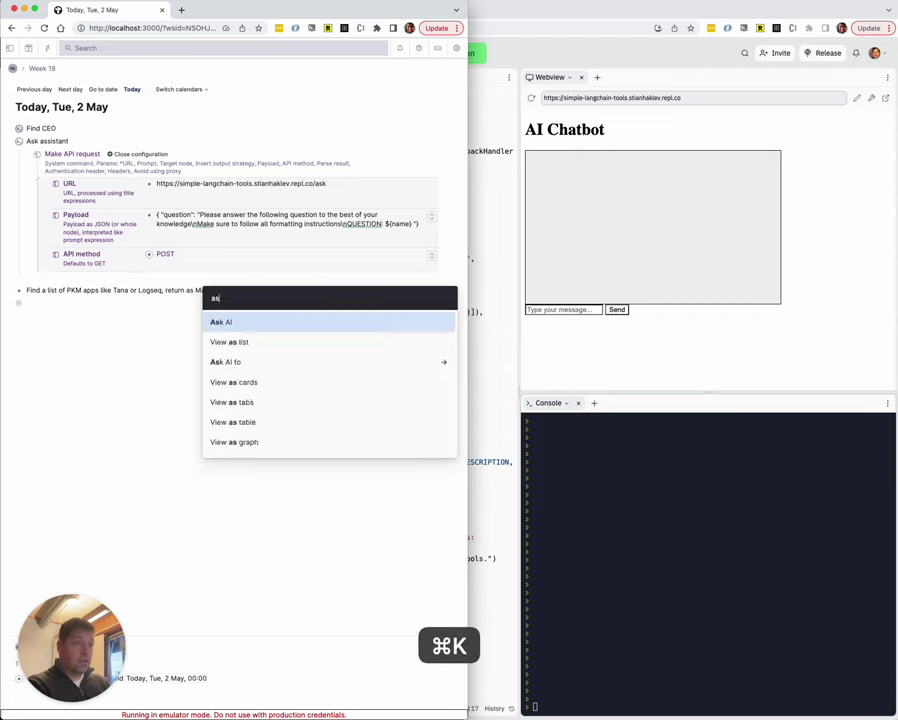
type("k as")
key("Return")
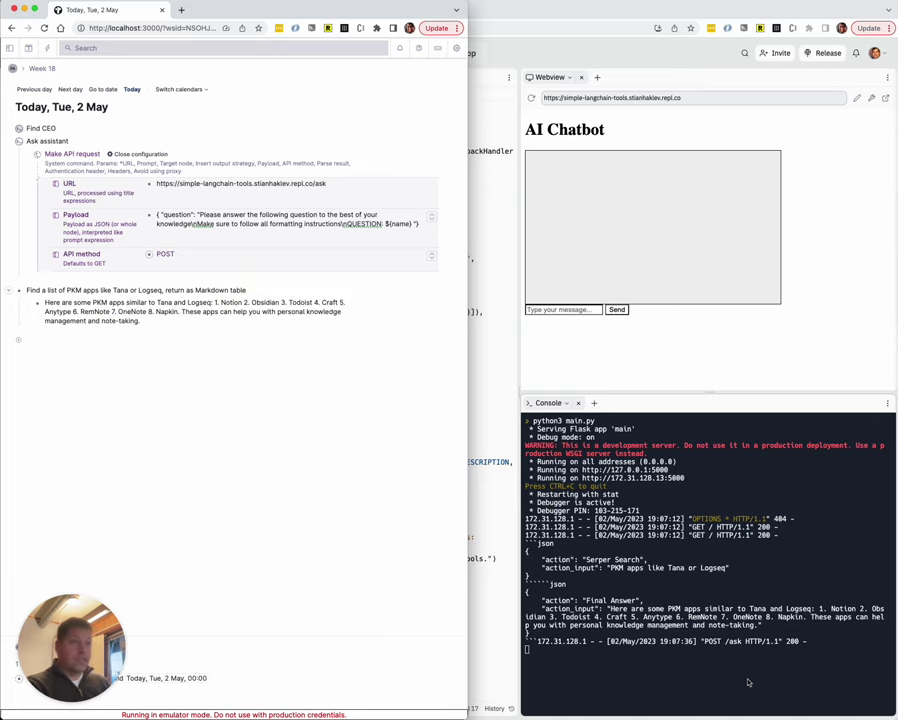
- Run Ask AI on the assistant's answer, then delete the unwanted AI reply
left_click(187, 302)
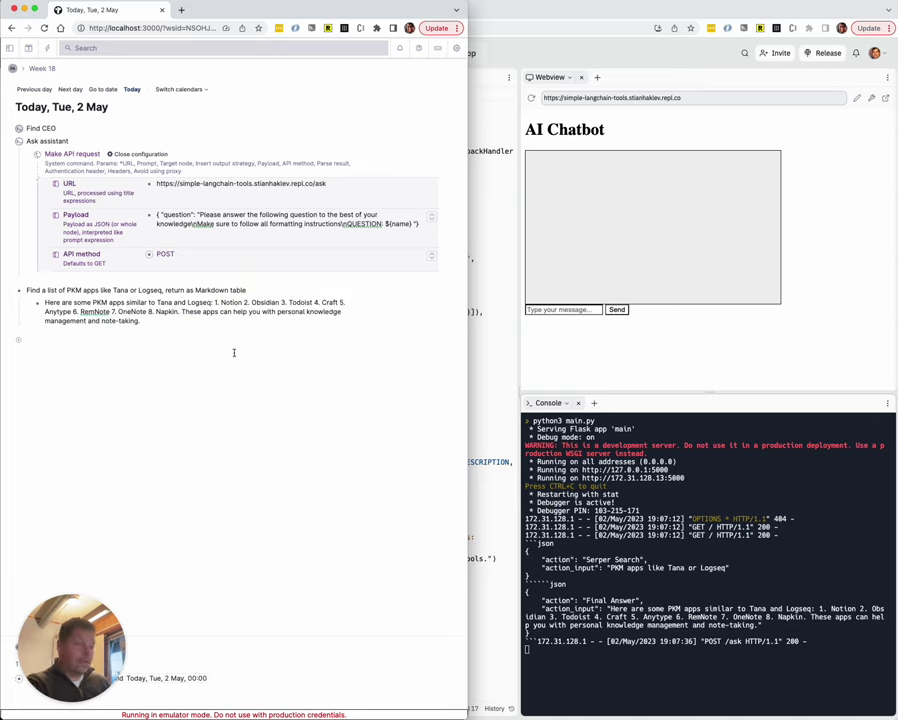
key("super+k")
type("aska")
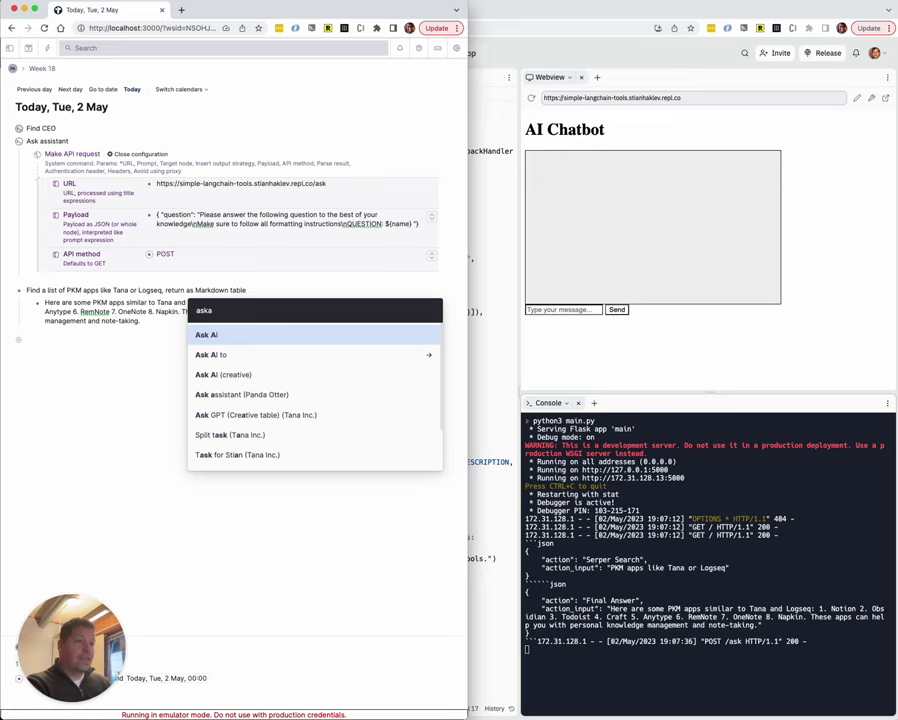
key("Return")
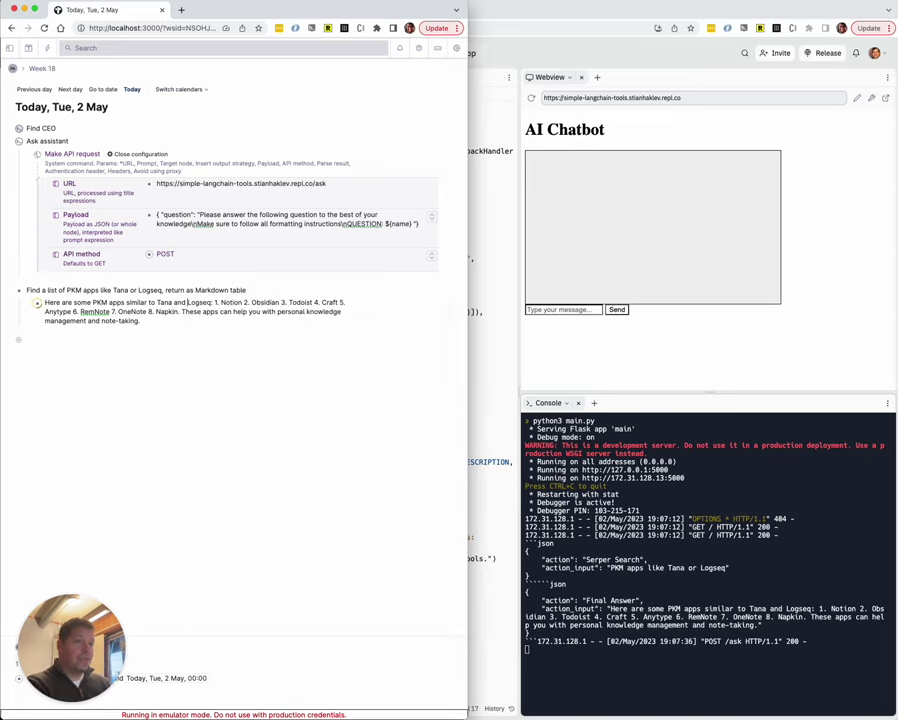
key("Down")
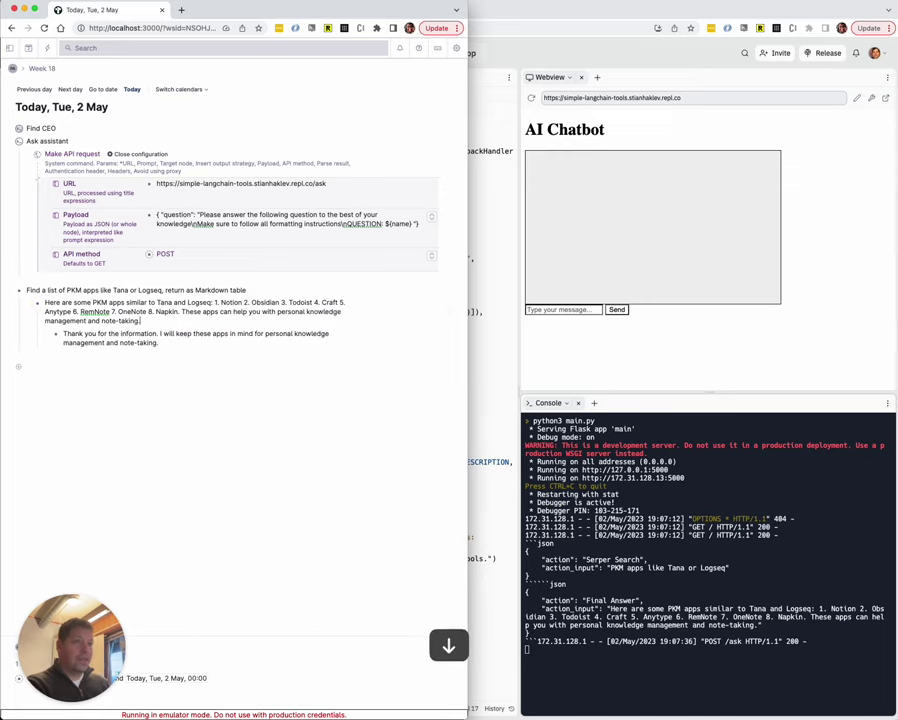
key("shift+Down")
key("BackSpace")
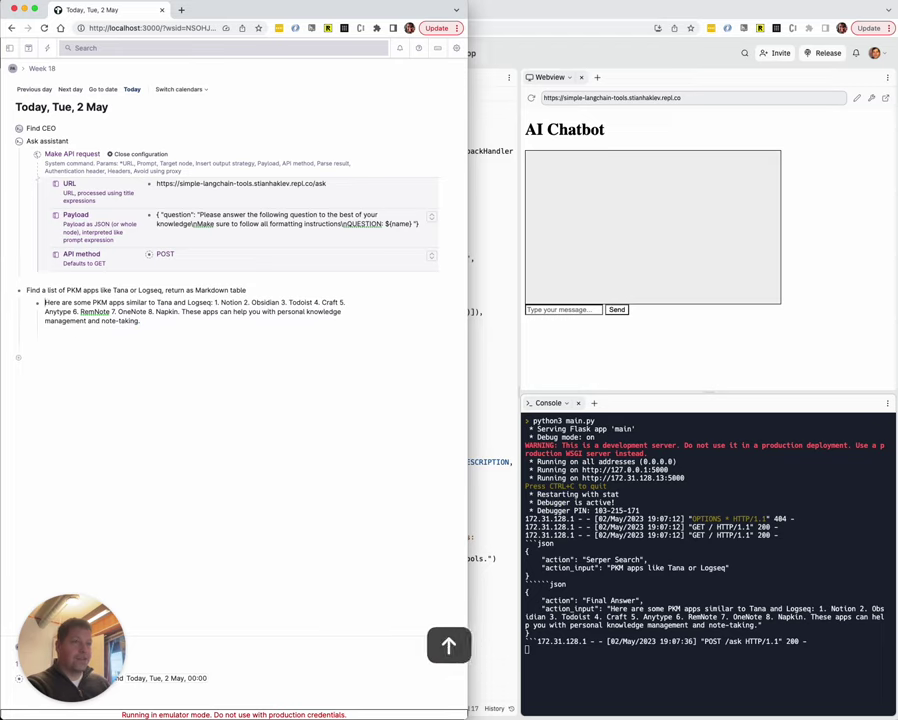
- Use Ask AI to with 'format as Markdown table' to turn the answer into a table
key("super+k")
type("askai")
key("Down")
key("Return")
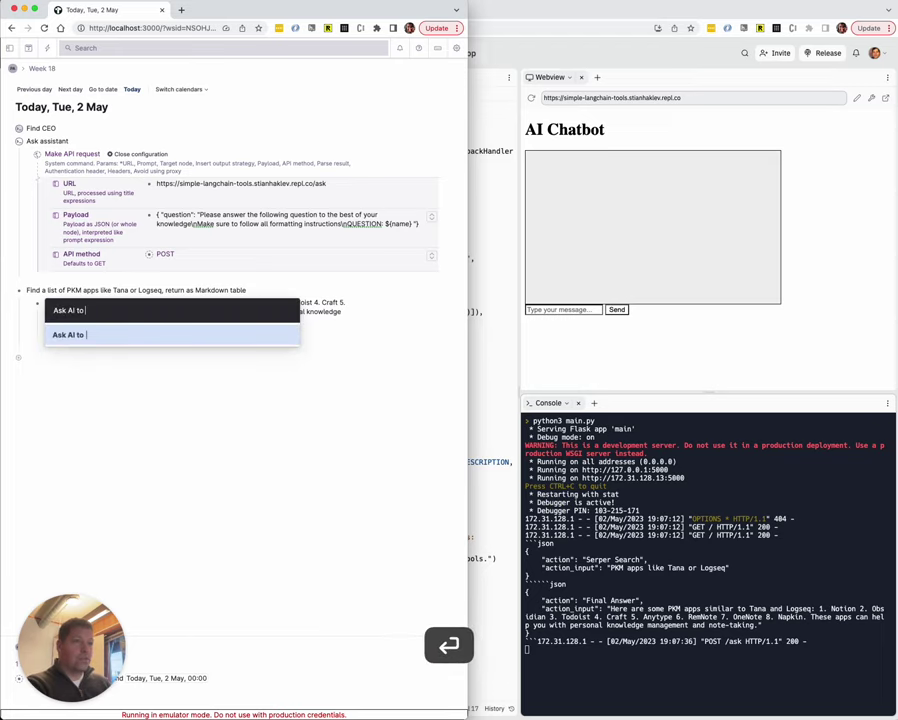
type("format as Markdown tab")
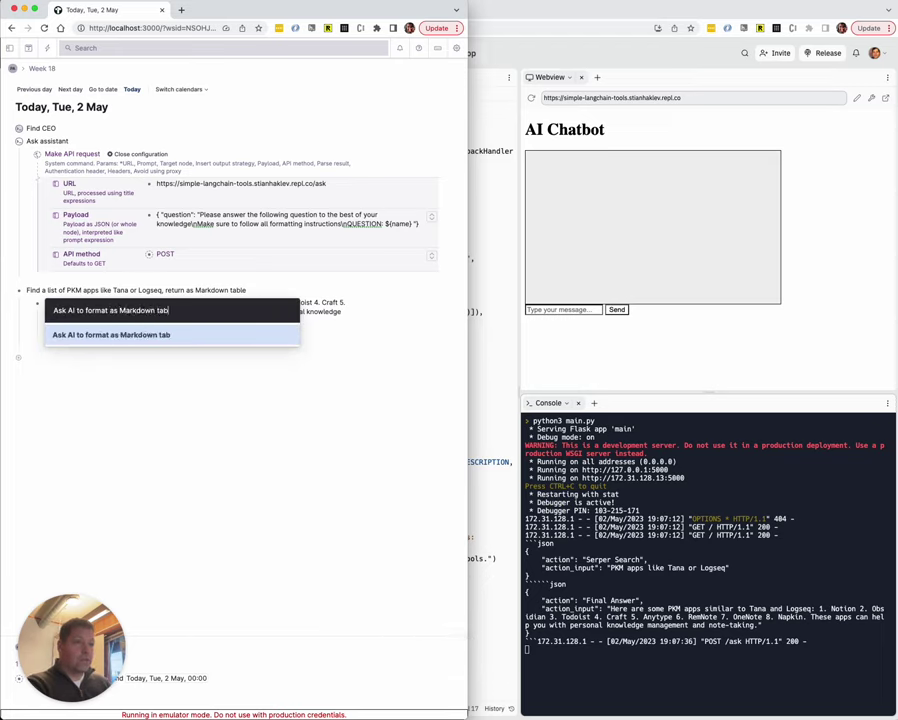
key("Return")
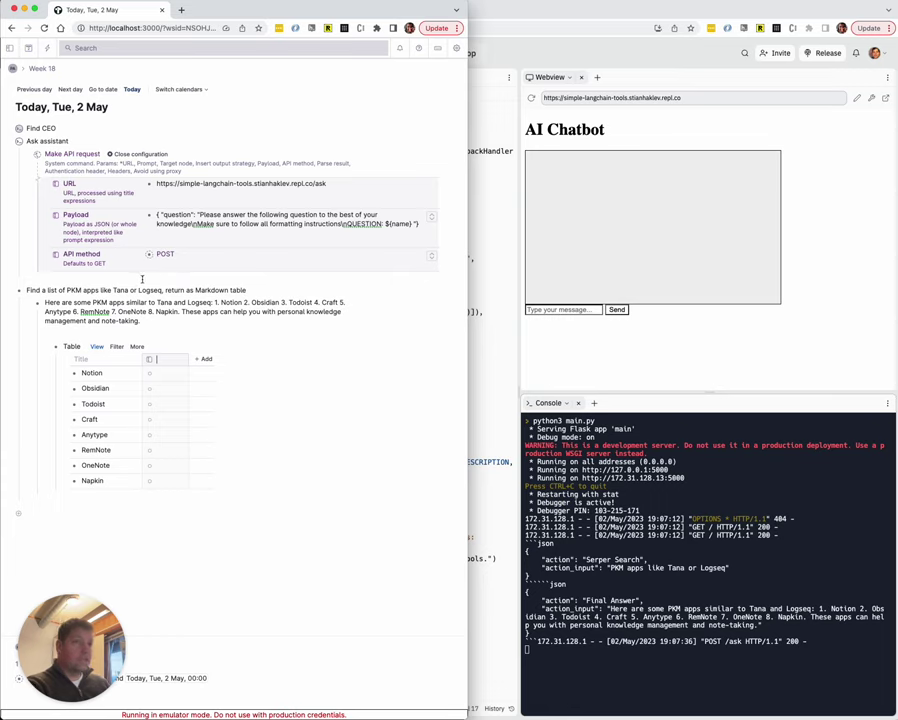
- Create a new CEO column in the PKM apps table
type("CEO")
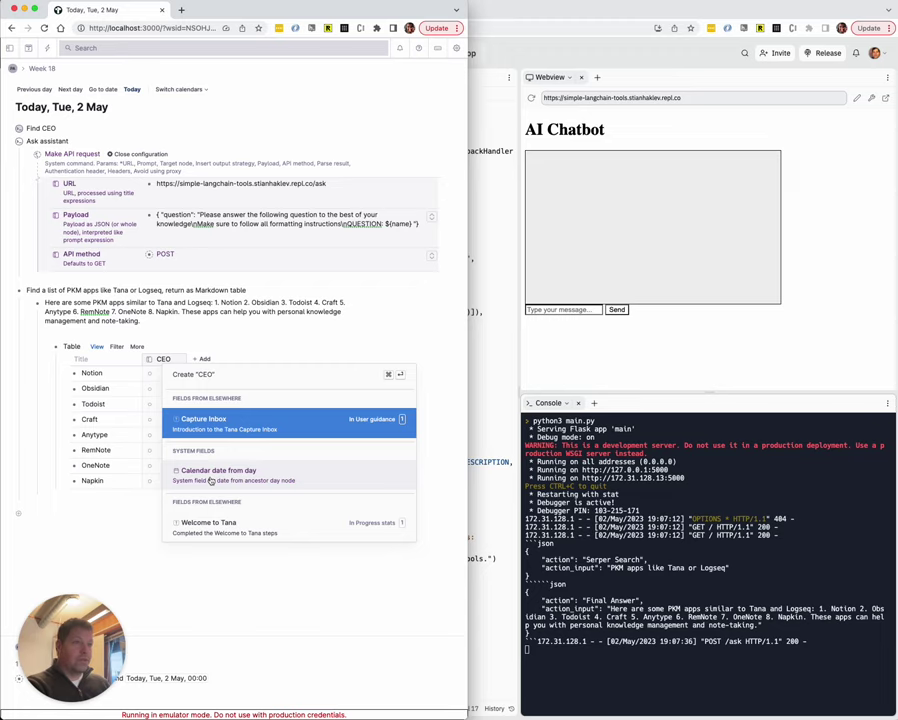
key("super+Return")
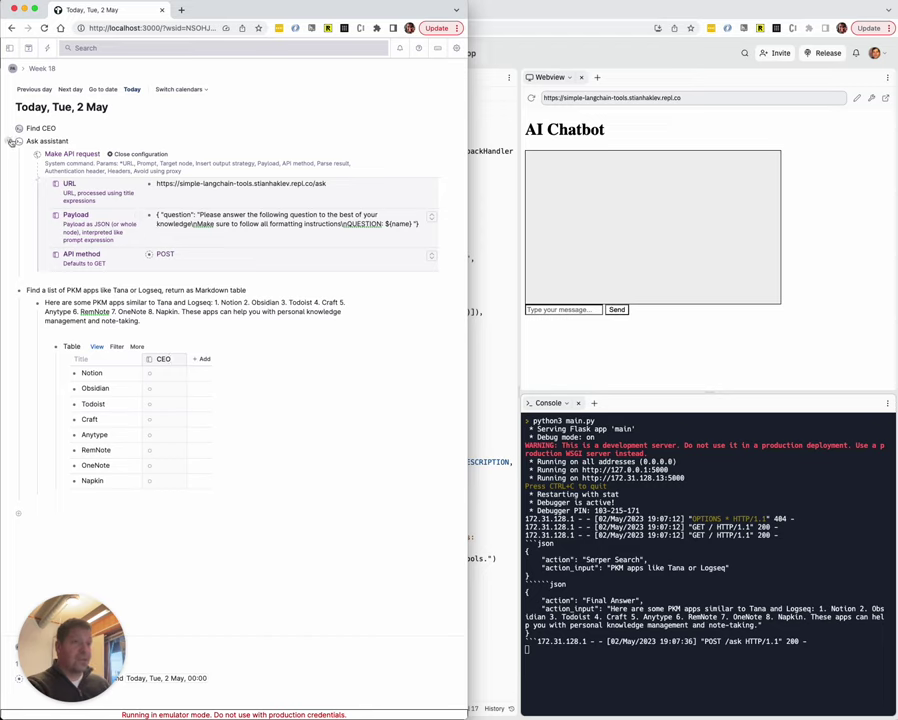
- Set the Find CEO command's Target node to the copied CEO column reference
left_click(10, 141)
left_click(10, 129)
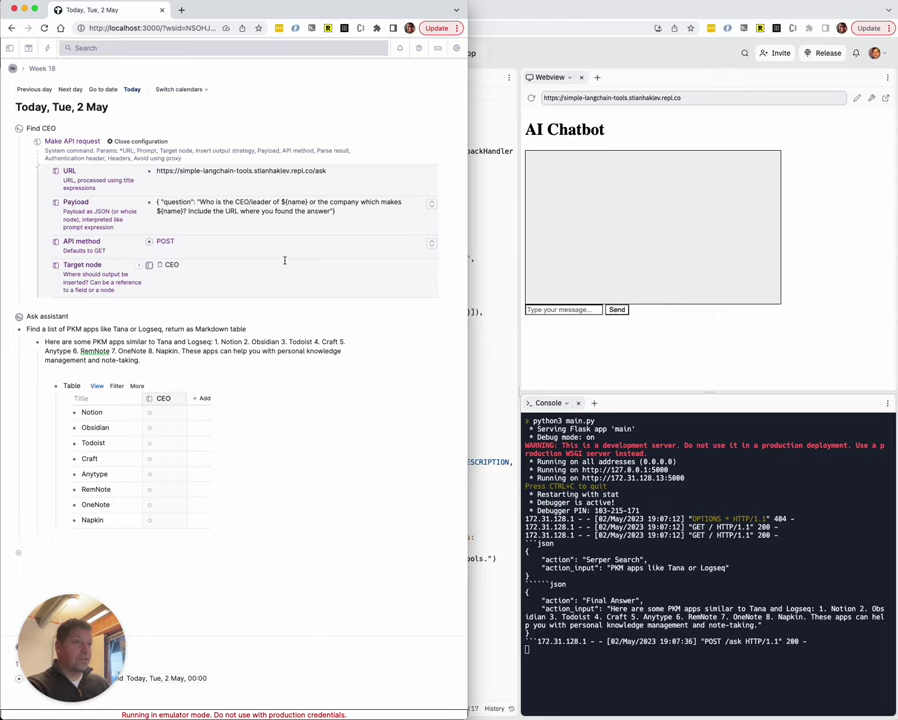
left_click(172, 399)
key("super+c")
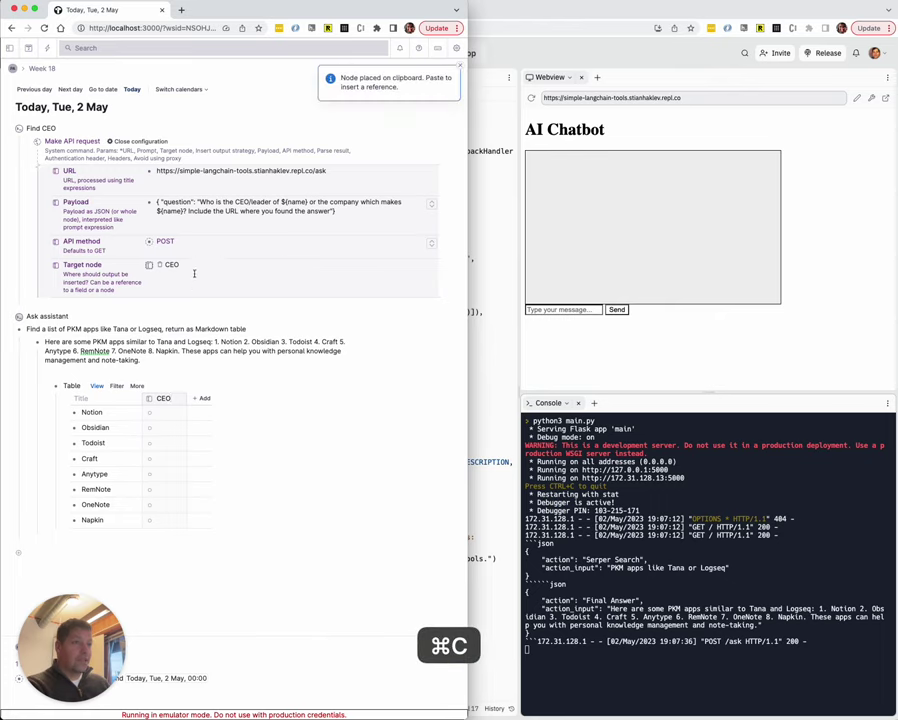
left_click(194, 263)
key("Right")
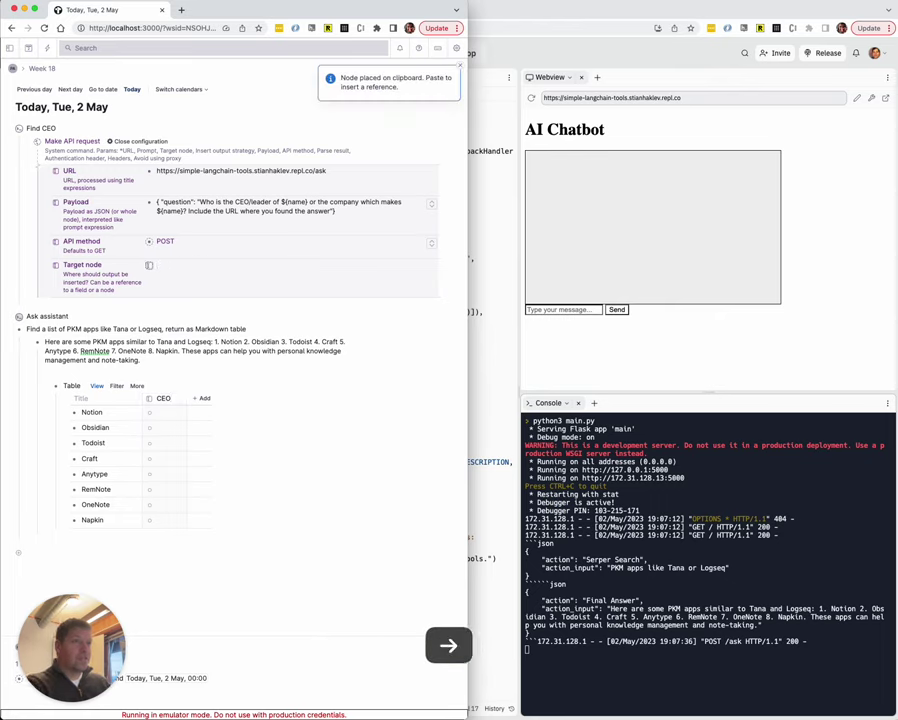
key("super+v")
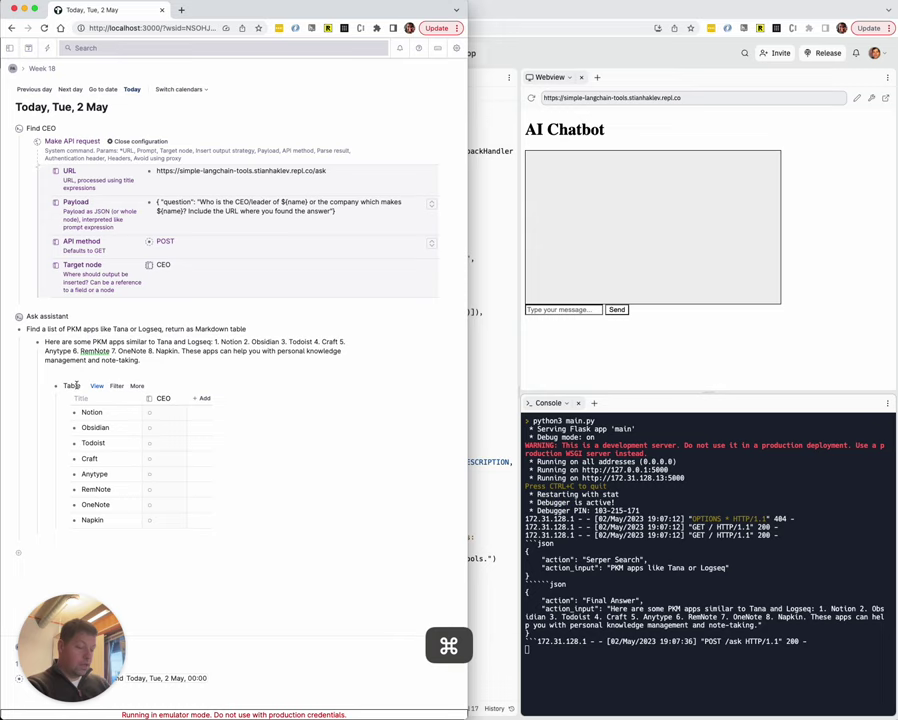
- Run Find CEO on the Notion row as a test
key("super+k")
key("Escape")
key("Down")
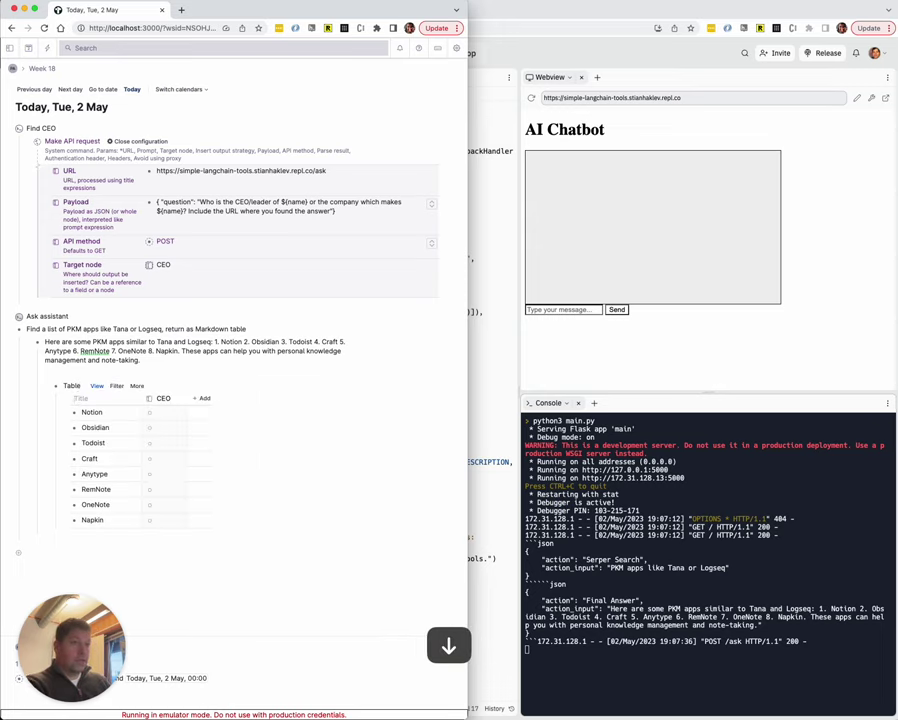
key("super+k")
type("find")
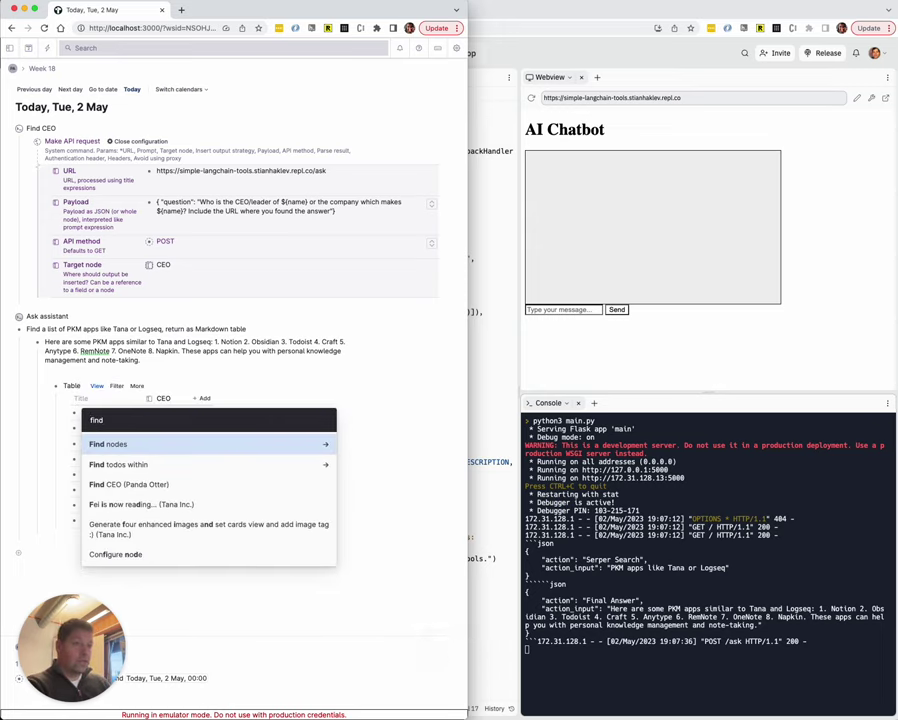
key("Down")
key("Down")
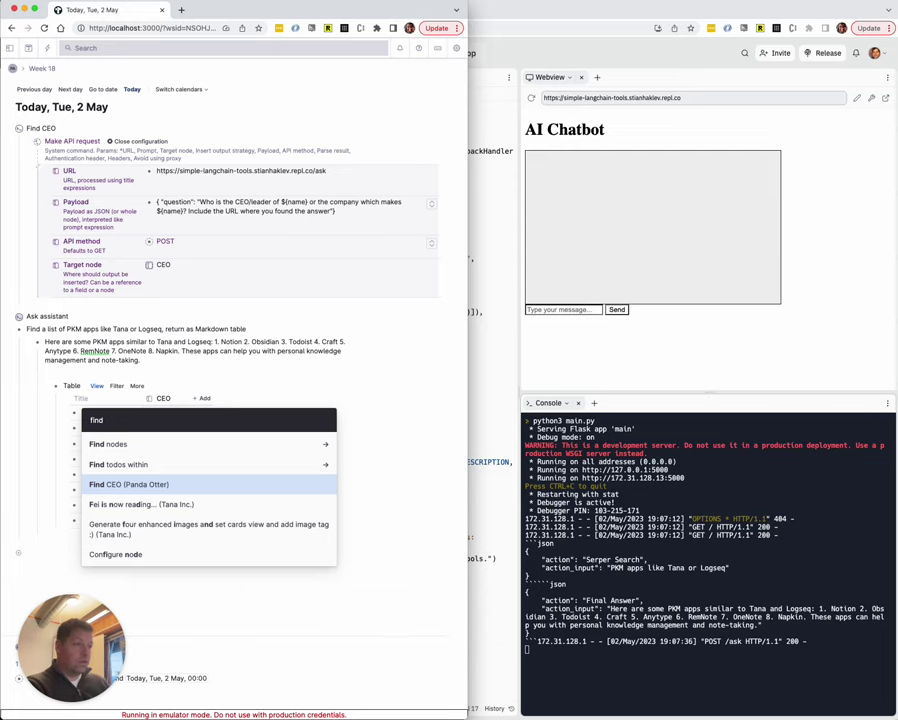
key("Return")
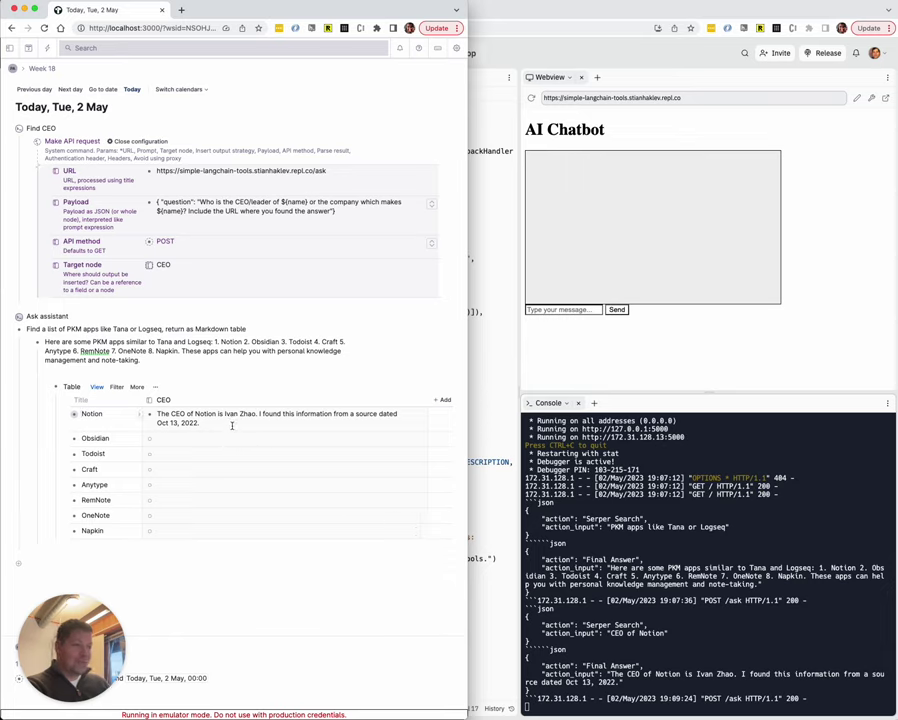
- Delete the Notion CEO answer to empty the cell again
key("super+Left")
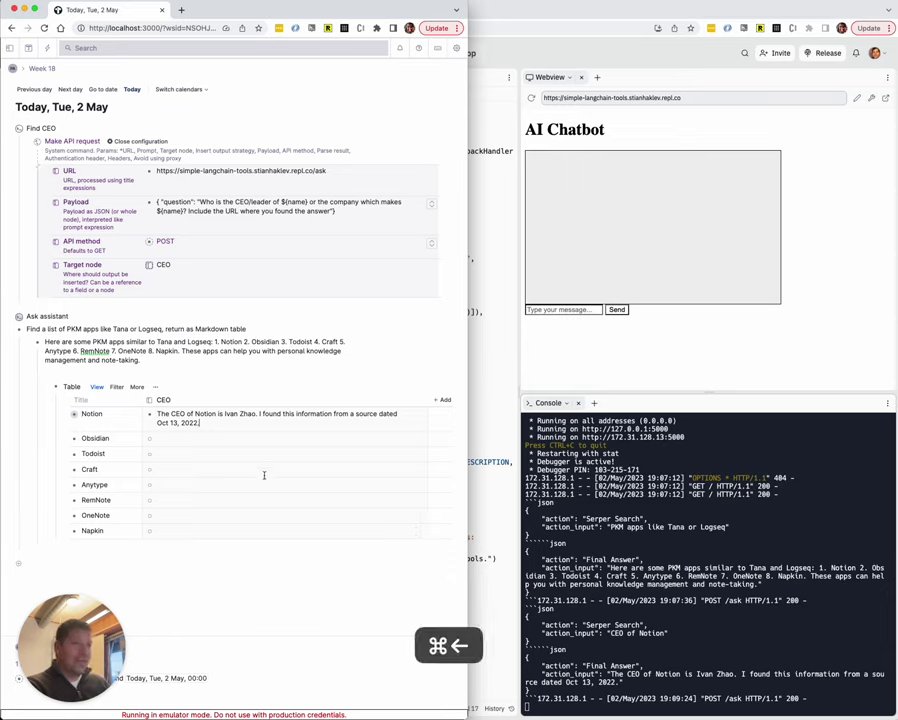
key("Up")
key("shift+Down")
key("BackSpace")
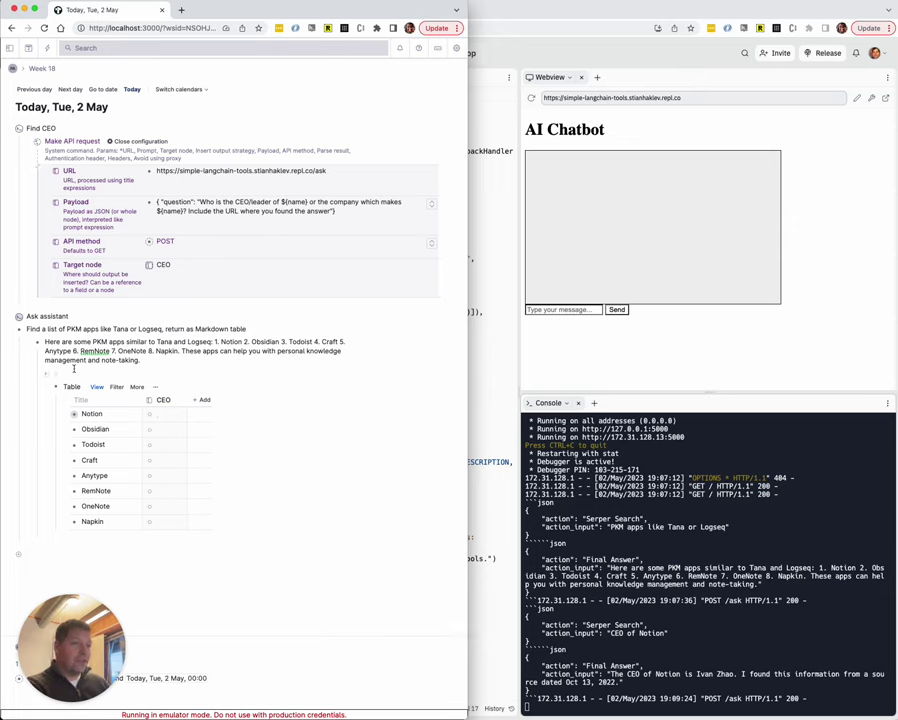
- Select all the table's rows with Select children and run Find CEO on them
key("super+k")
type("sele")
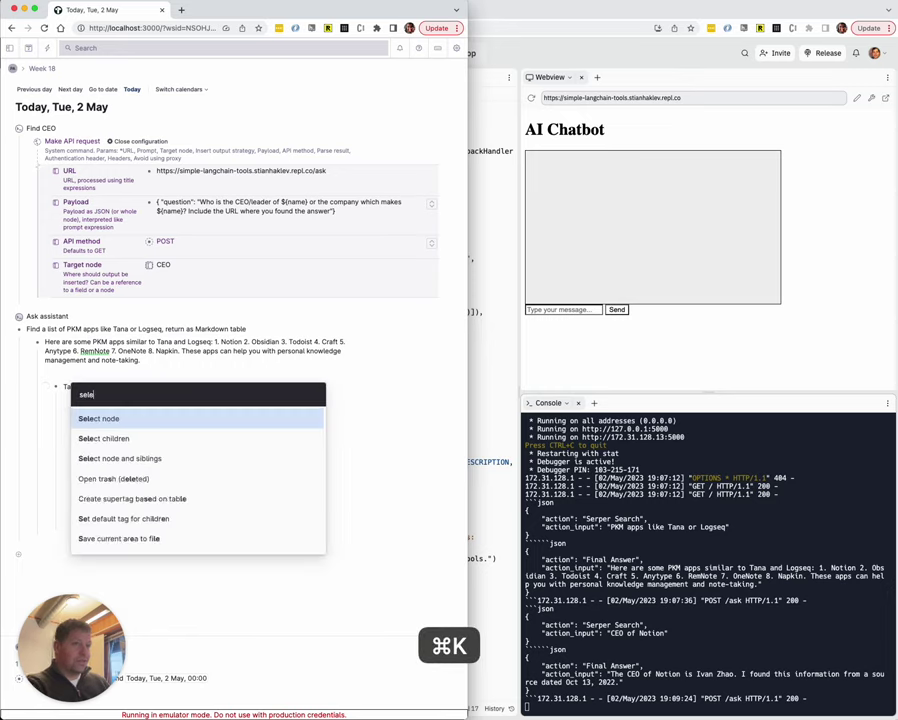
key("Down")
key("Return")
key("super+k")
type("find c")
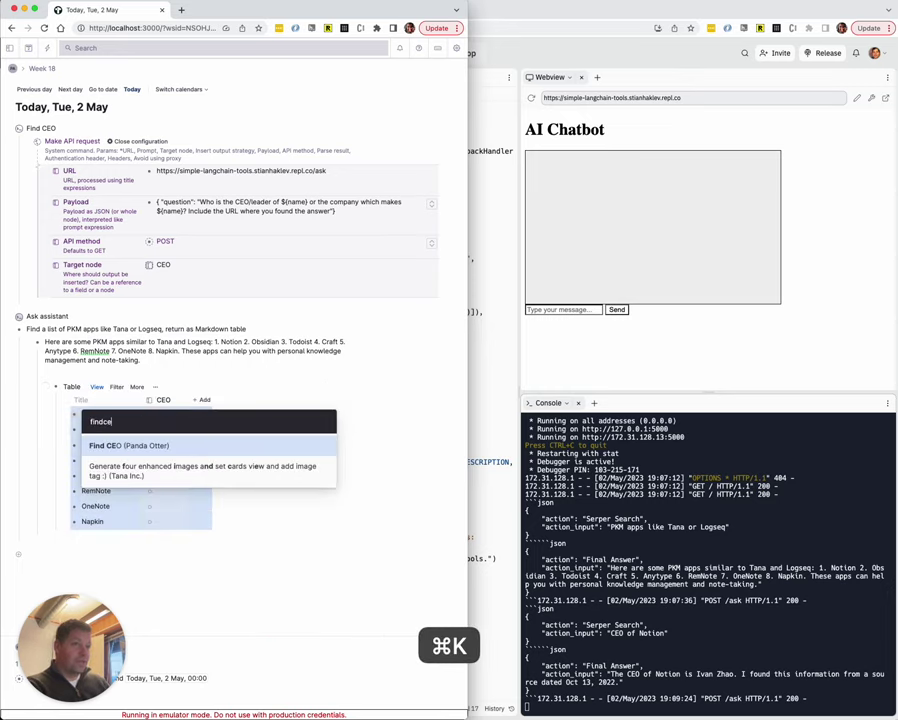
key("Return")
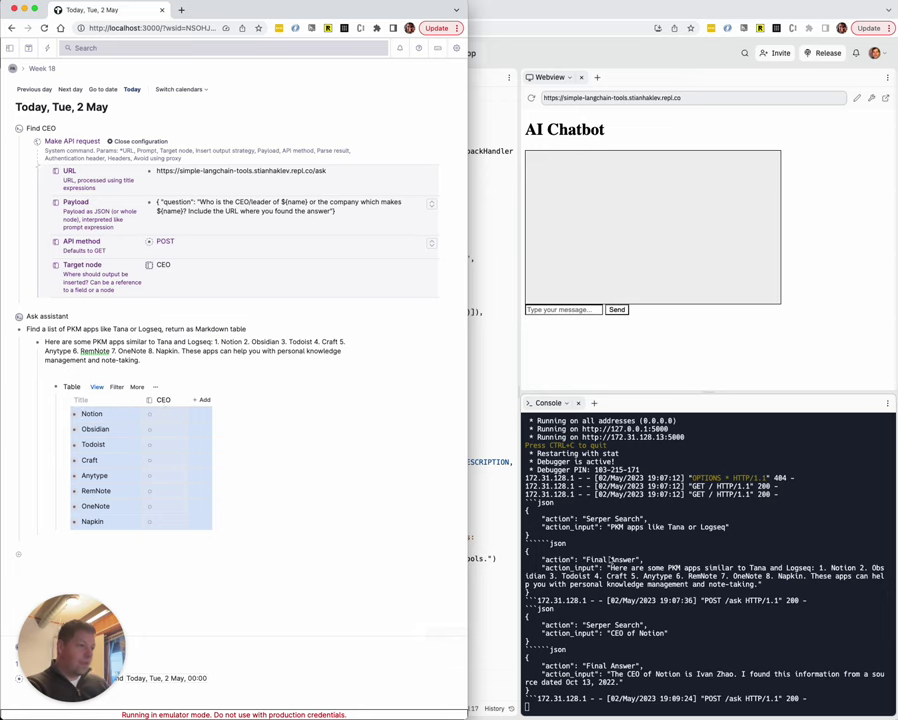